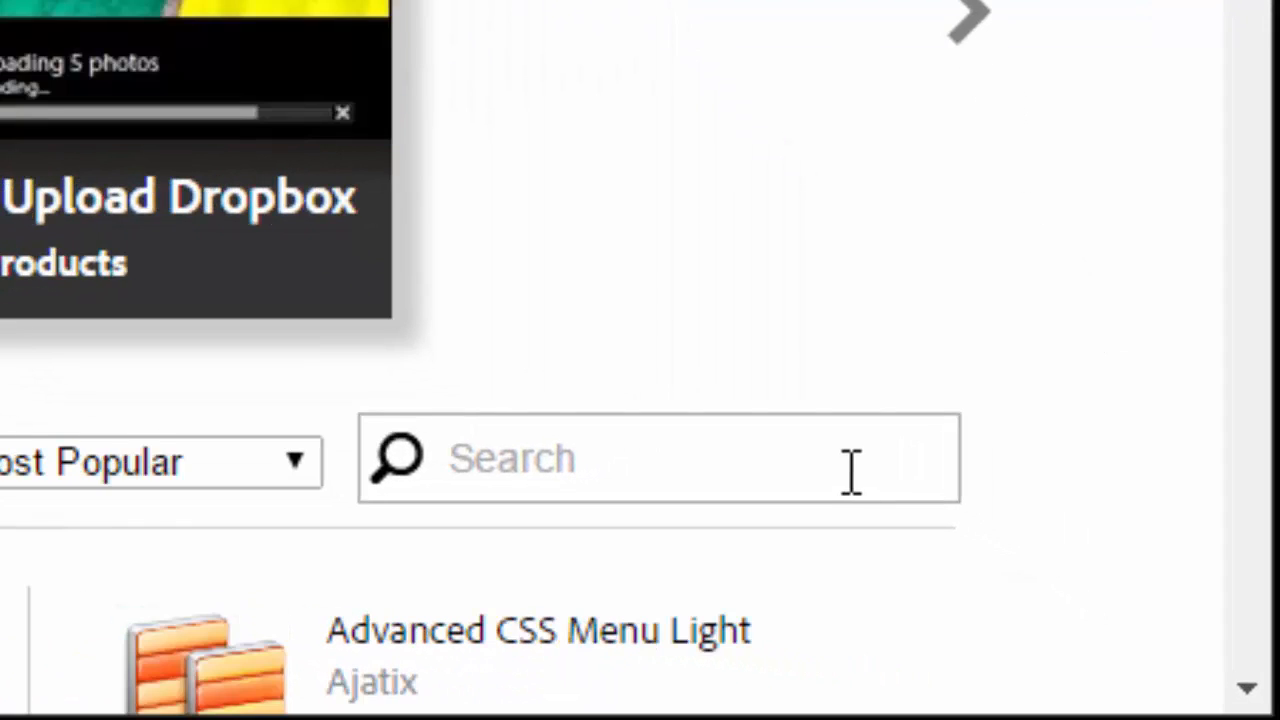
- Search Adobe Add-ons for "recipe design" and open the Recipe Design Wizard's "Where to find it" information
left_click(851, 471)
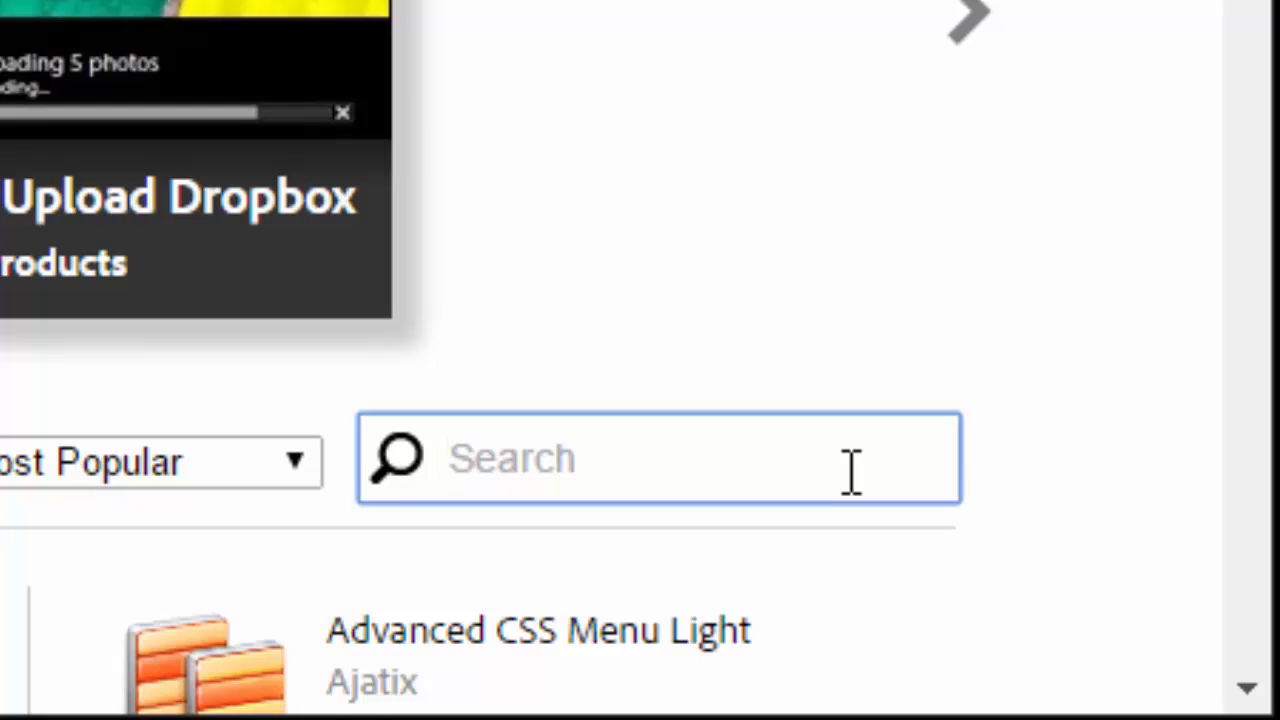
type("recipe design")
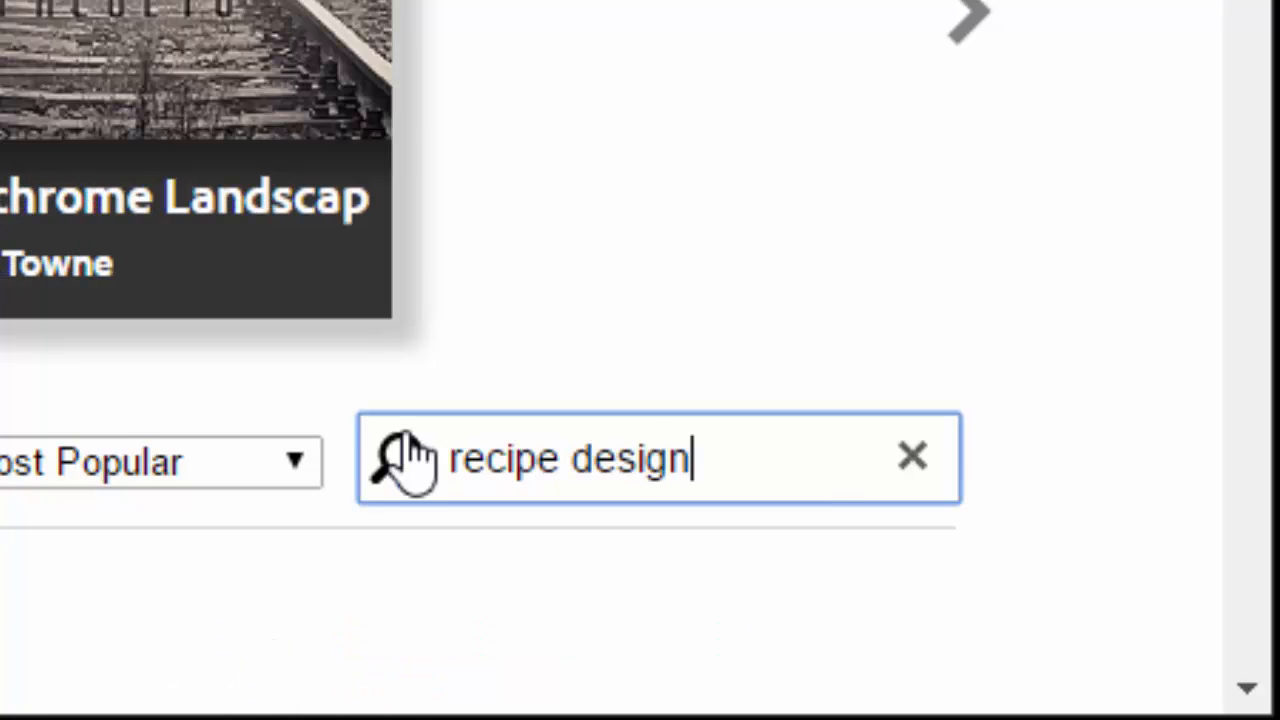
left_click(405, 460)
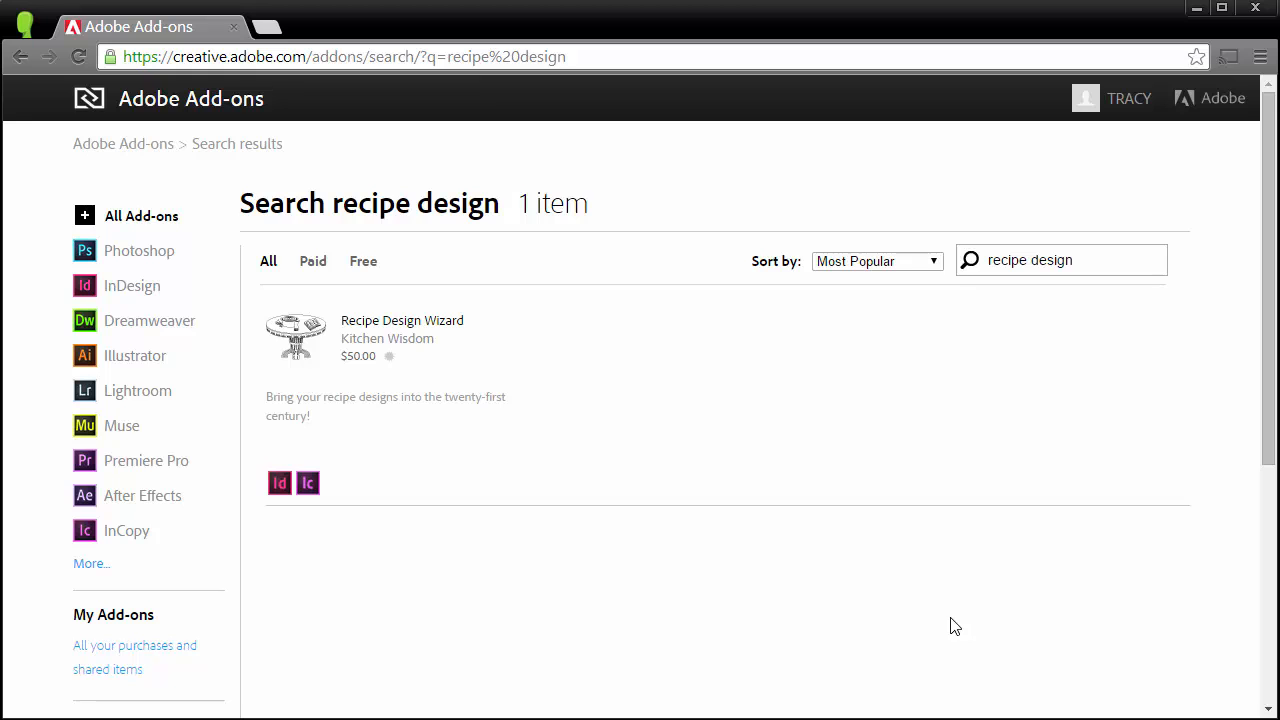
left_click(426, 331)
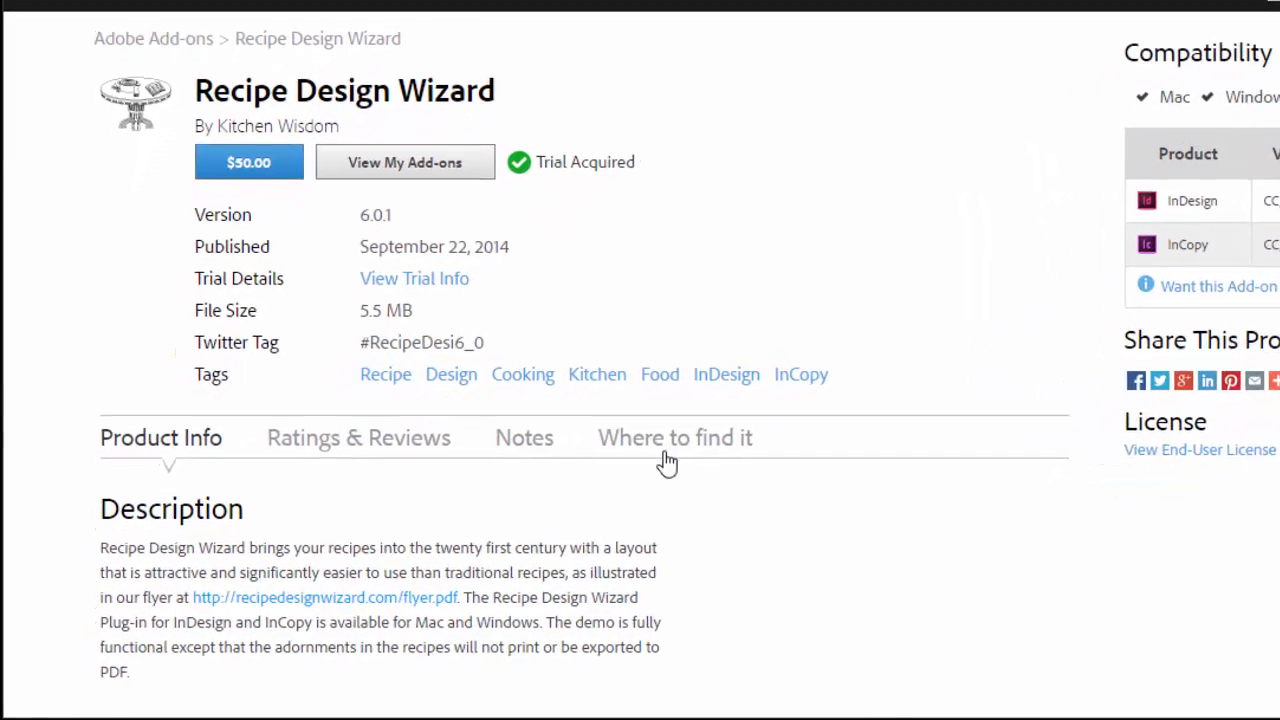
left_click(567, 485)
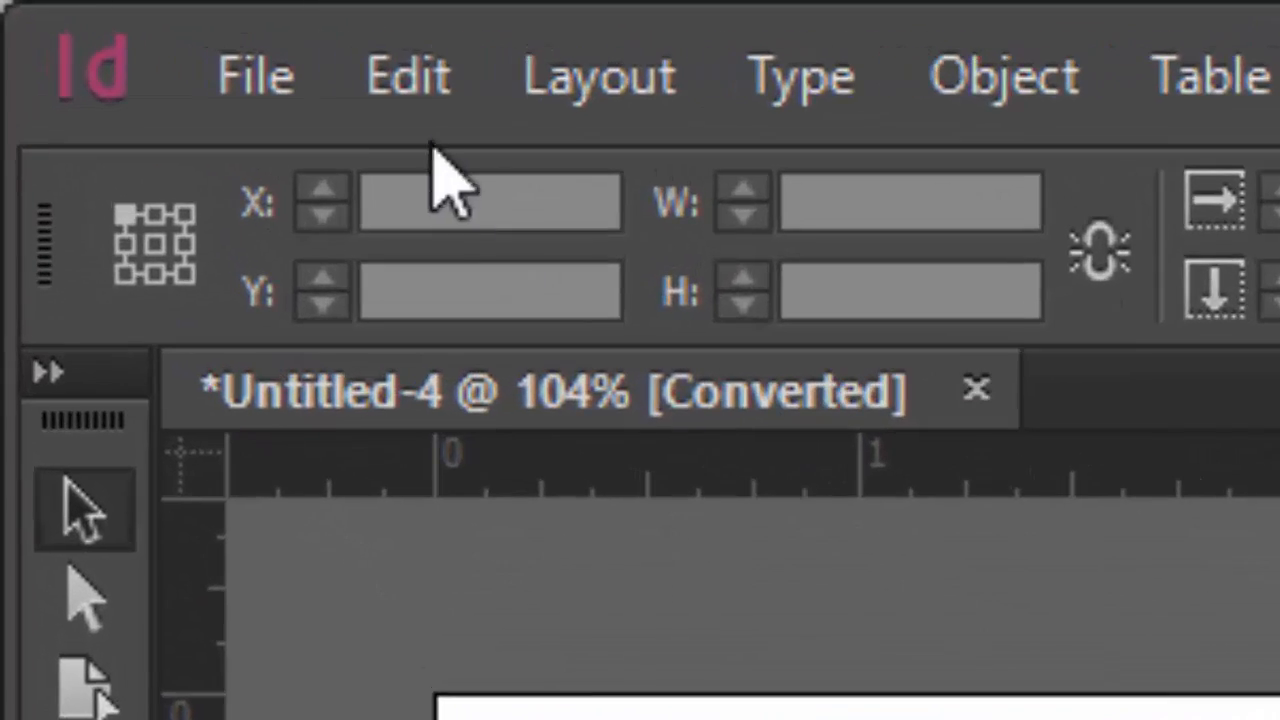
- In InDesign, choose [Recipe Design Wizard] as the active keyboard shortcut set and apply it
left_click(408, 78)
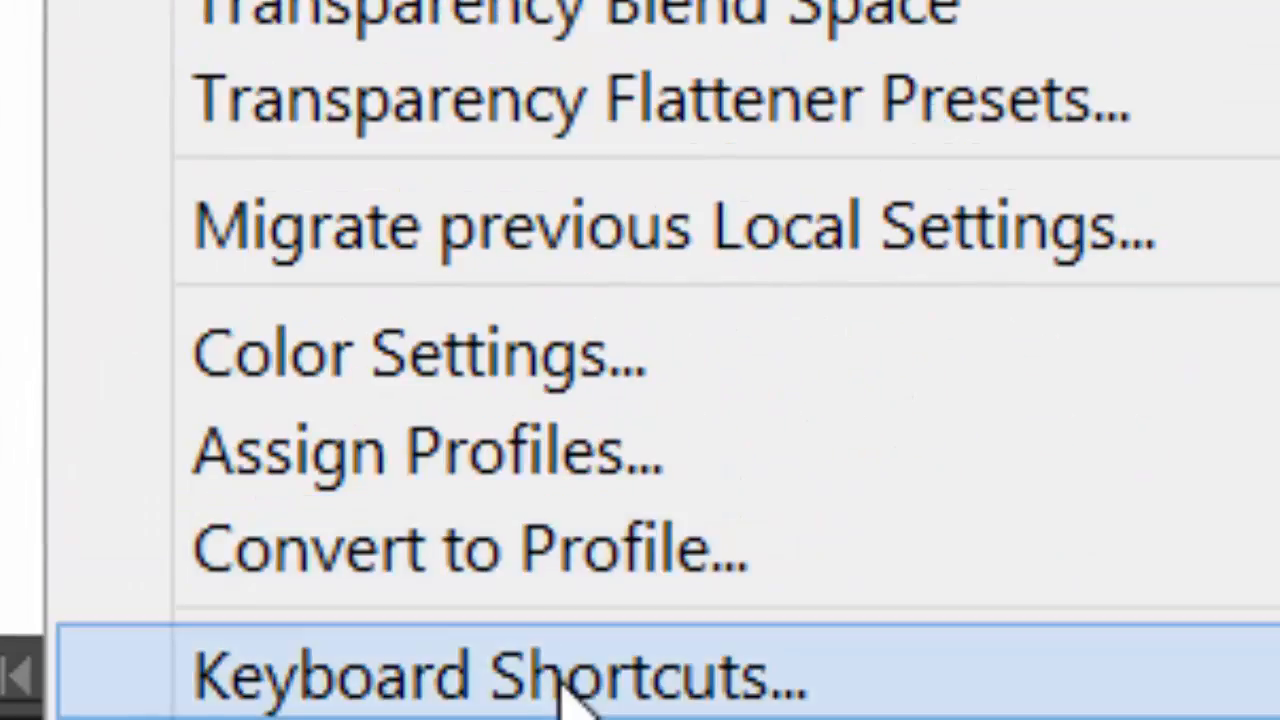
left_click(565, 680)
left_click(245, 92)
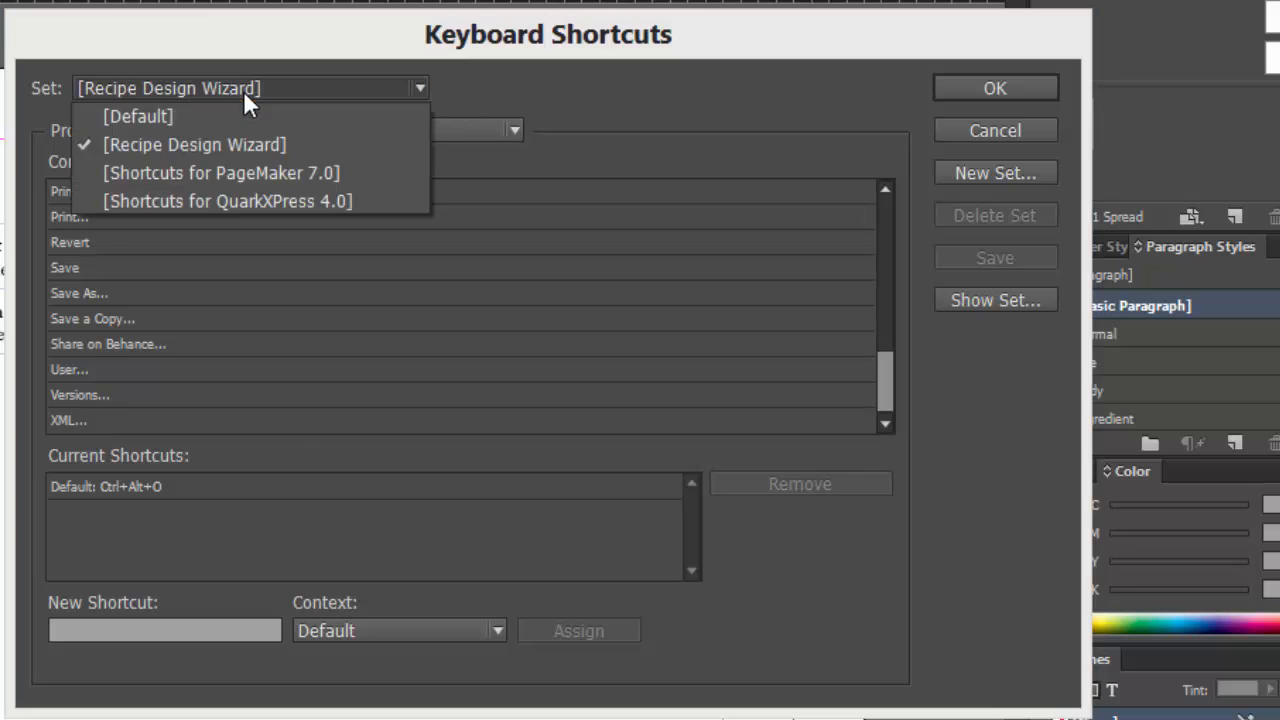
left_click(194, 144)
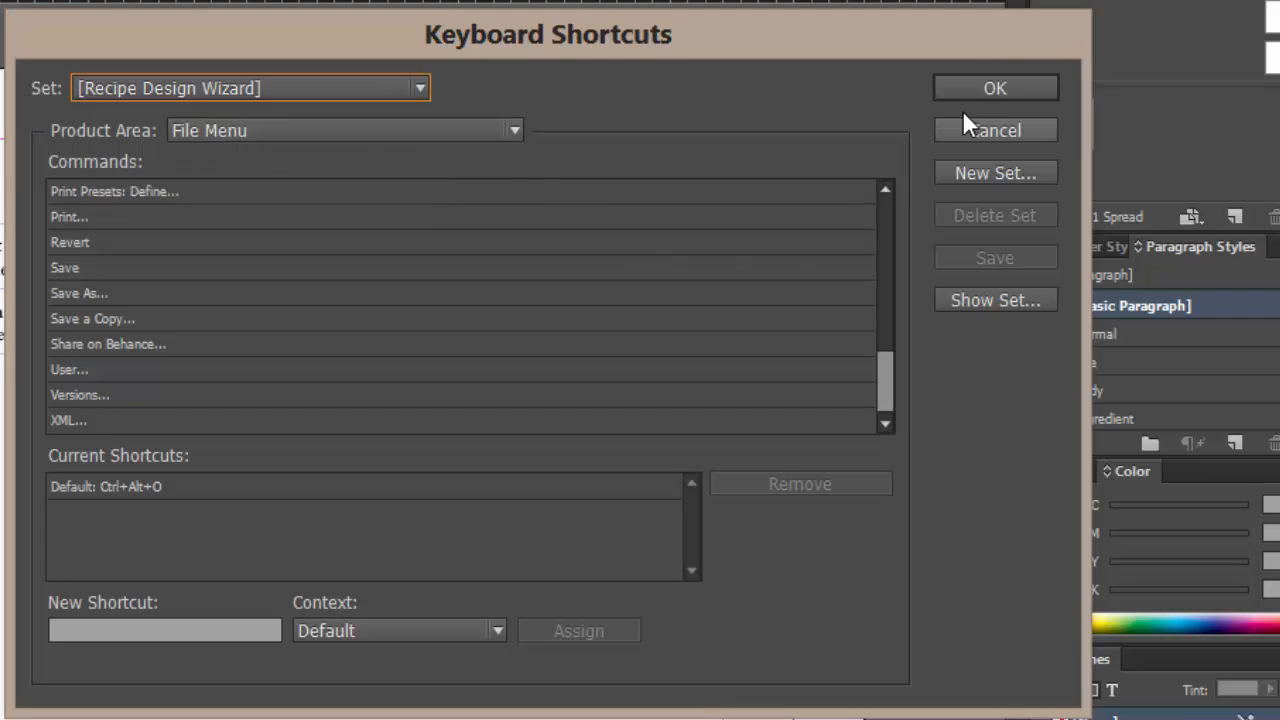
left_click(982, 87)
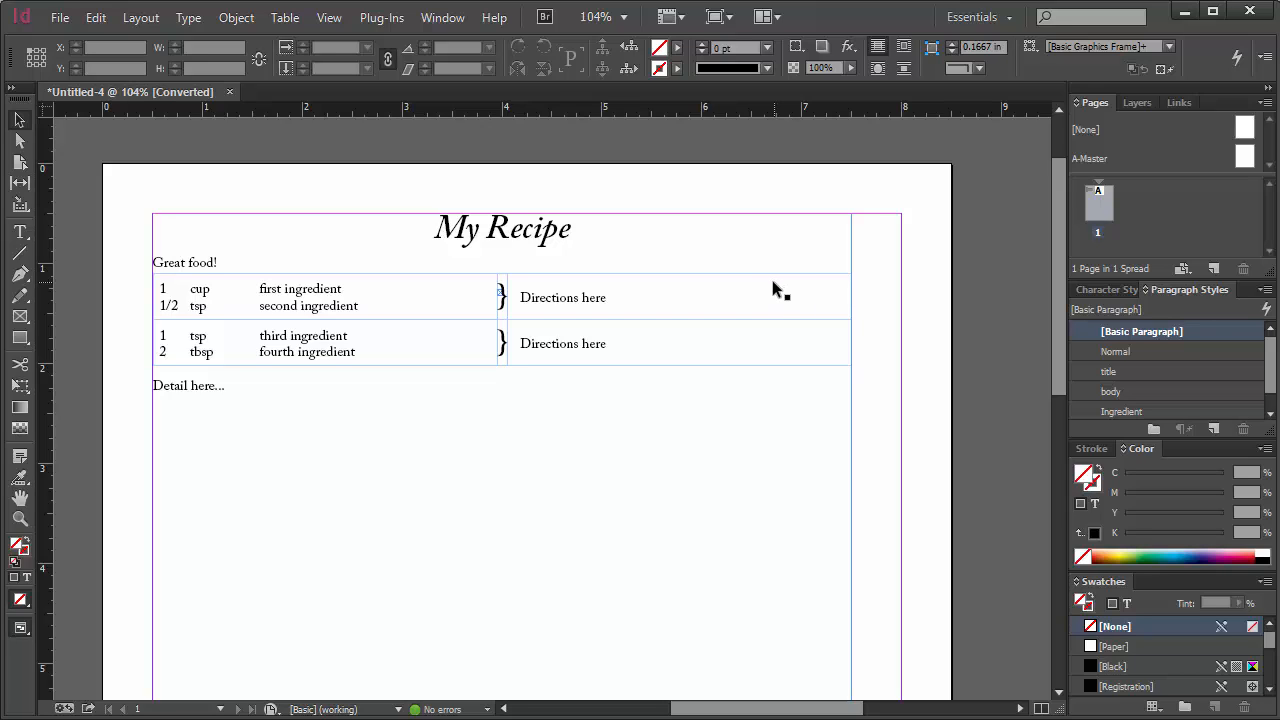
- Convert the second ingredient's 1/2 into a single ½ fraction and set the fourth ingredient's tbsp in small caps
left_click(165, 306)
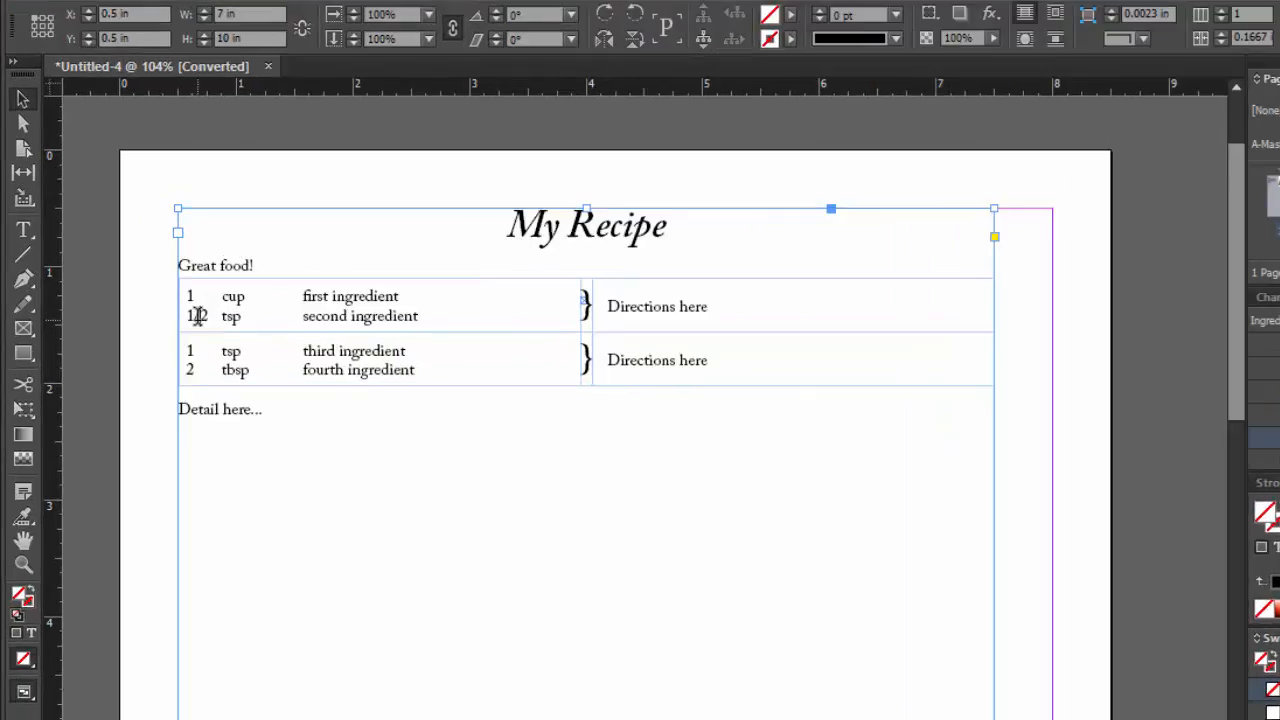
double_click(198, 316)
left_click_drag(208, 317, 188, 316)
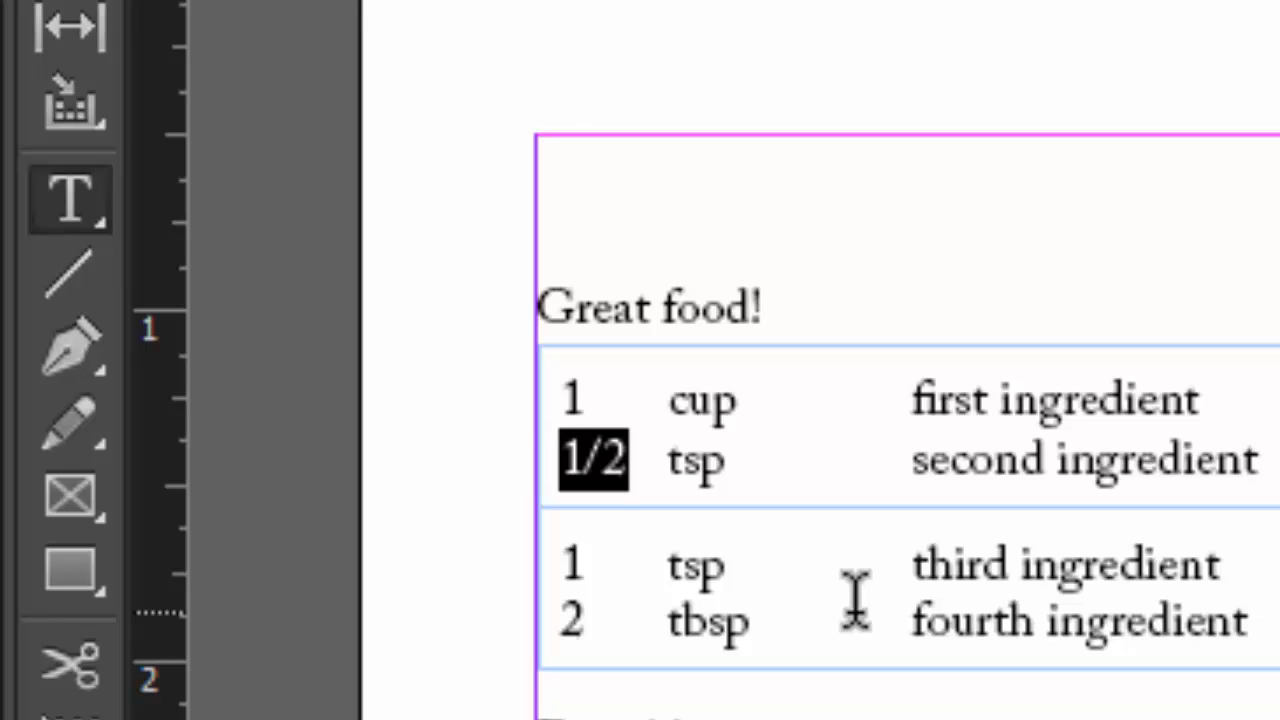
key("ctrl+alt+shift+f")
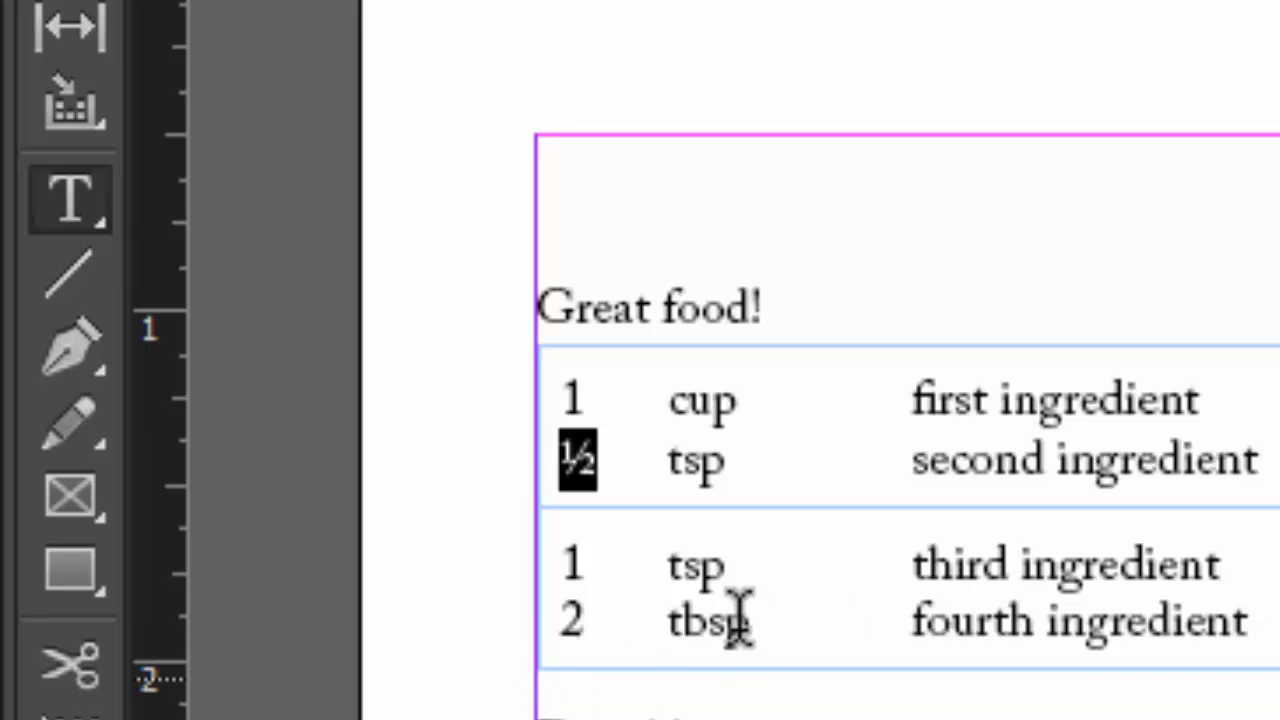
left_click_drag(670, 621, 760, 625)
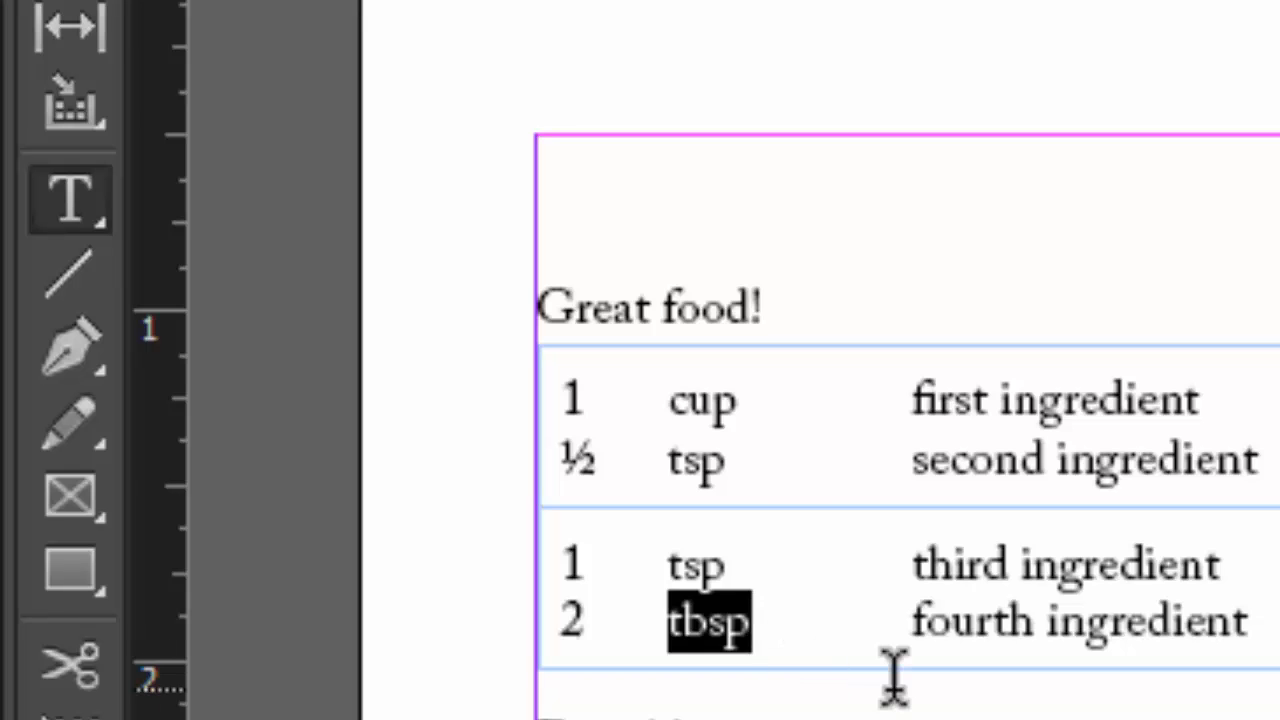
key("ctrl+shift+h")
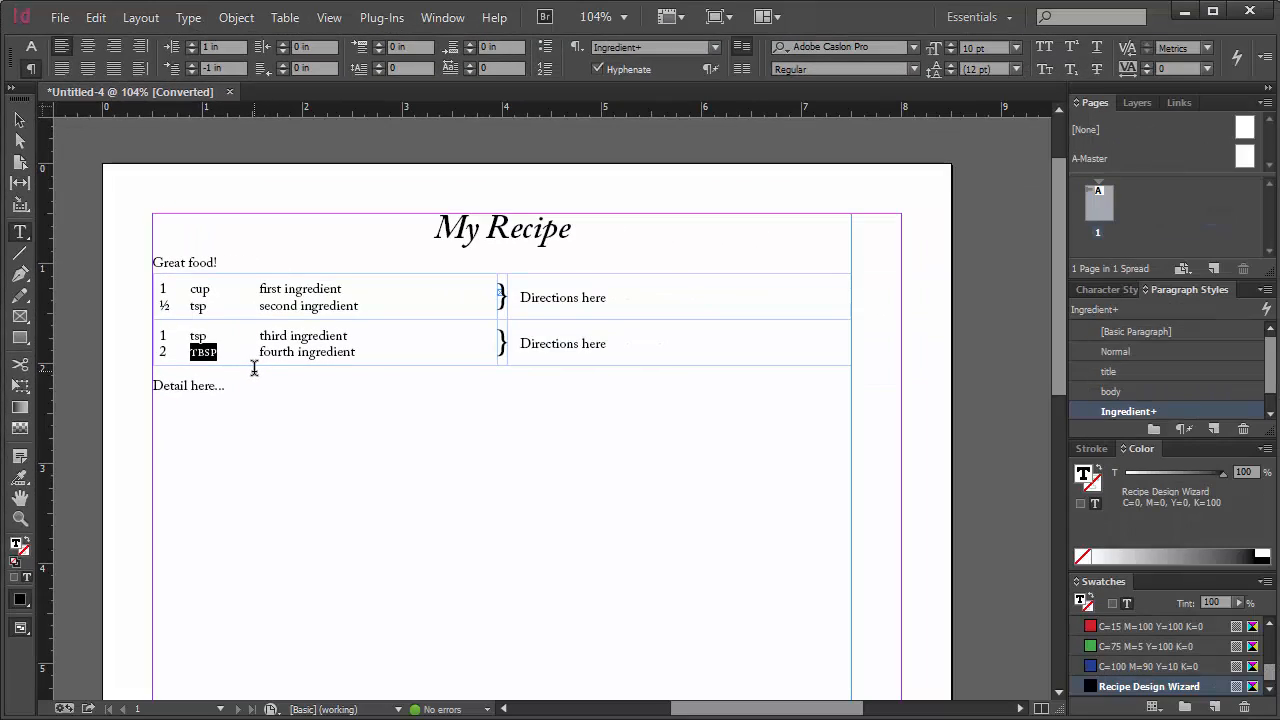
- Add a new row at the end of the recipe table and enter 2 cups flour as its ingredient
left_click(719, 311)
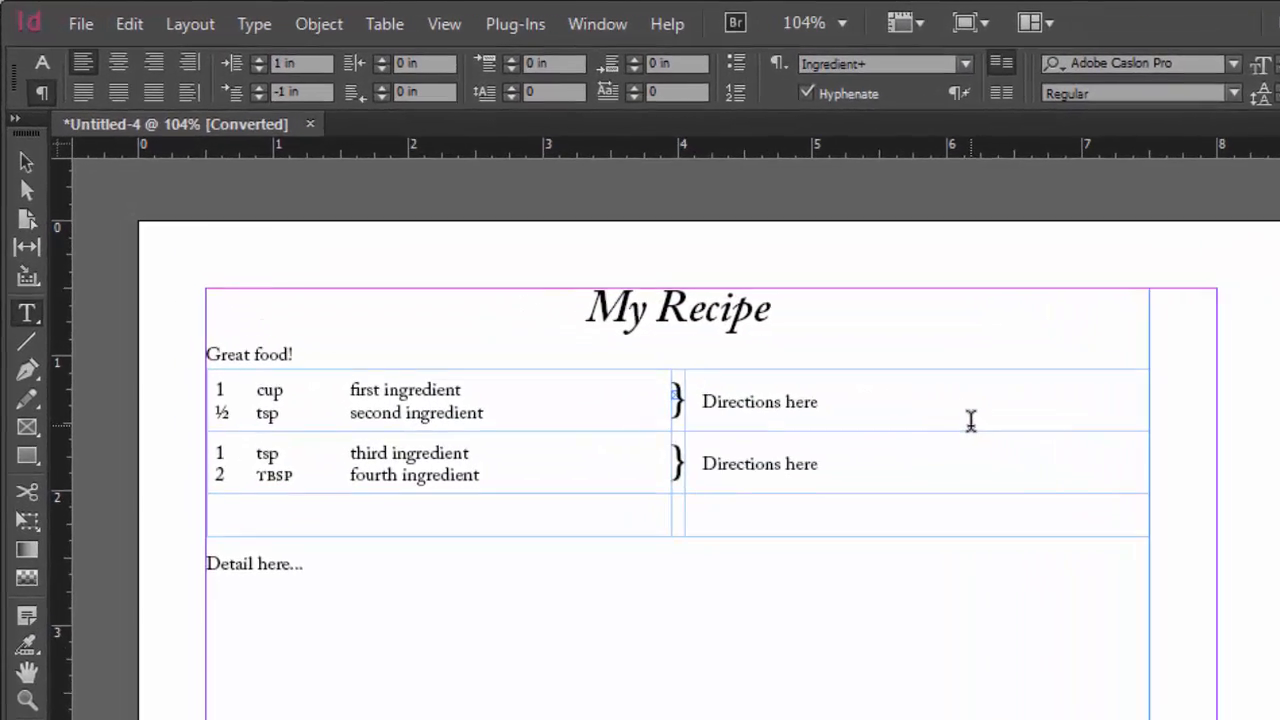
key("Tab")
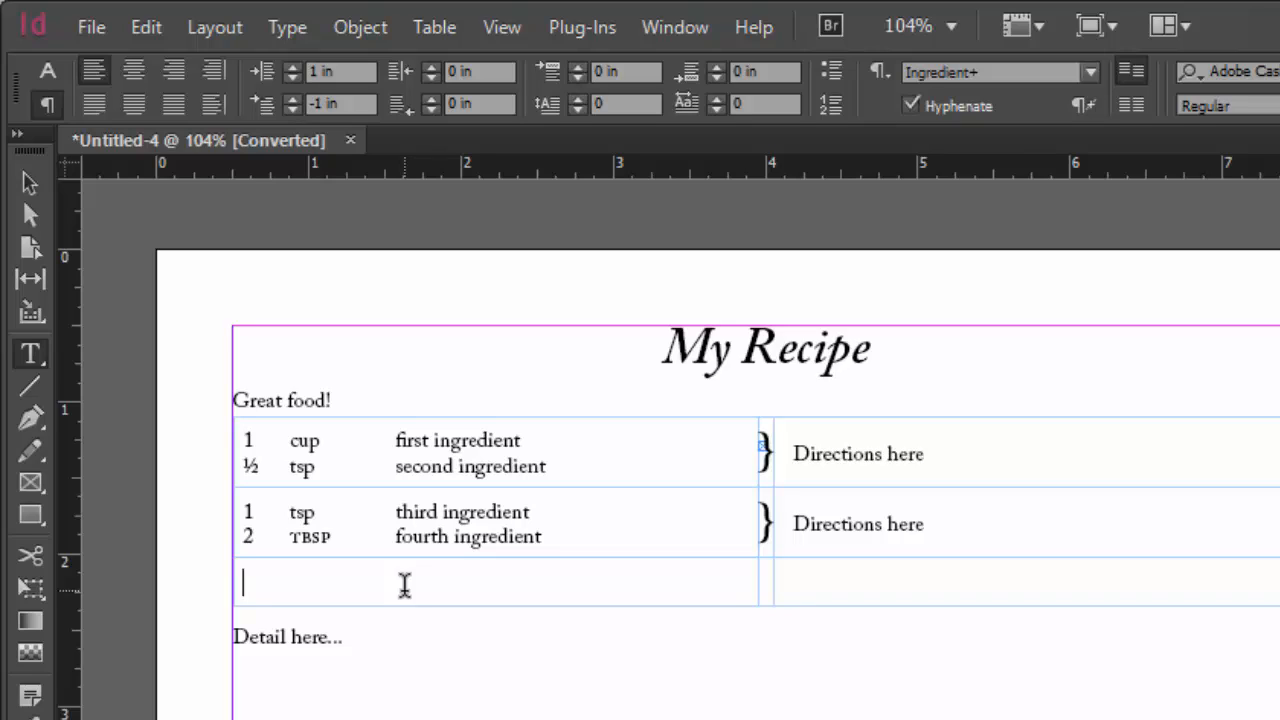
type("2")
type("cups")
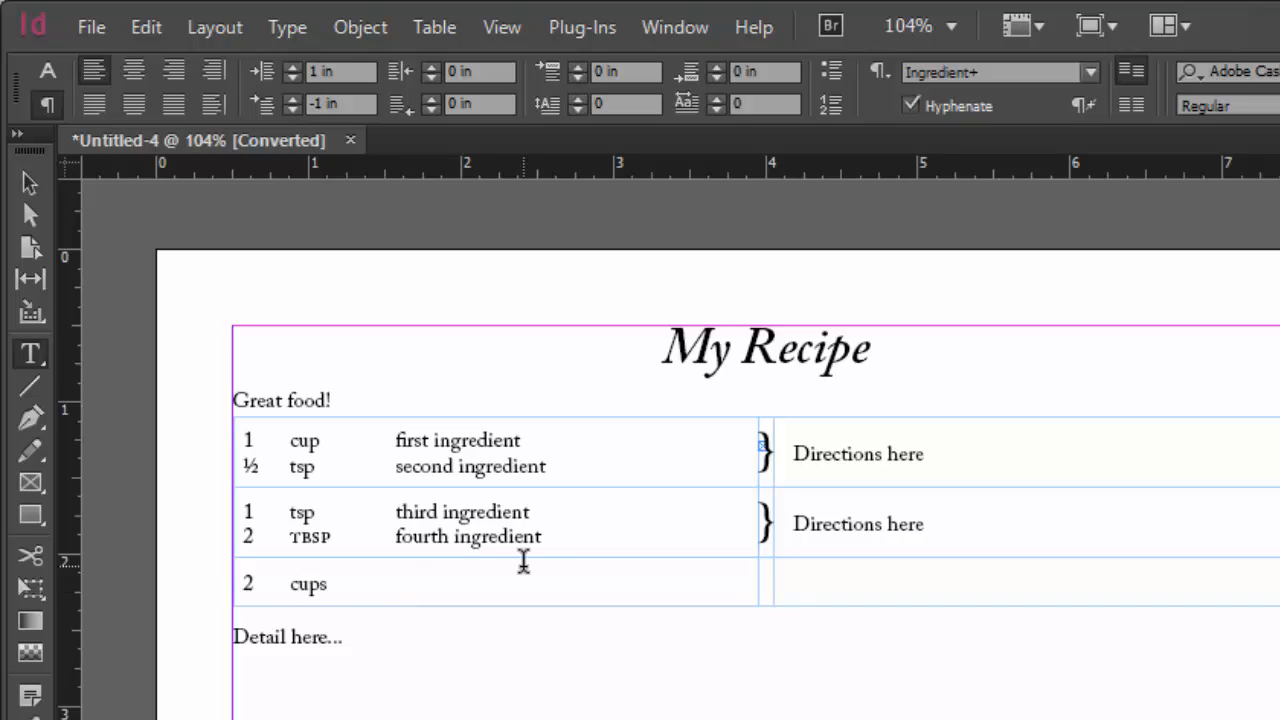
key("Tab")
type("flour")
- Enter "Directions", a blank line, "more" and a trailing line break in the flour row's directions cell, and stretch the row slightly taller
key("Tab")
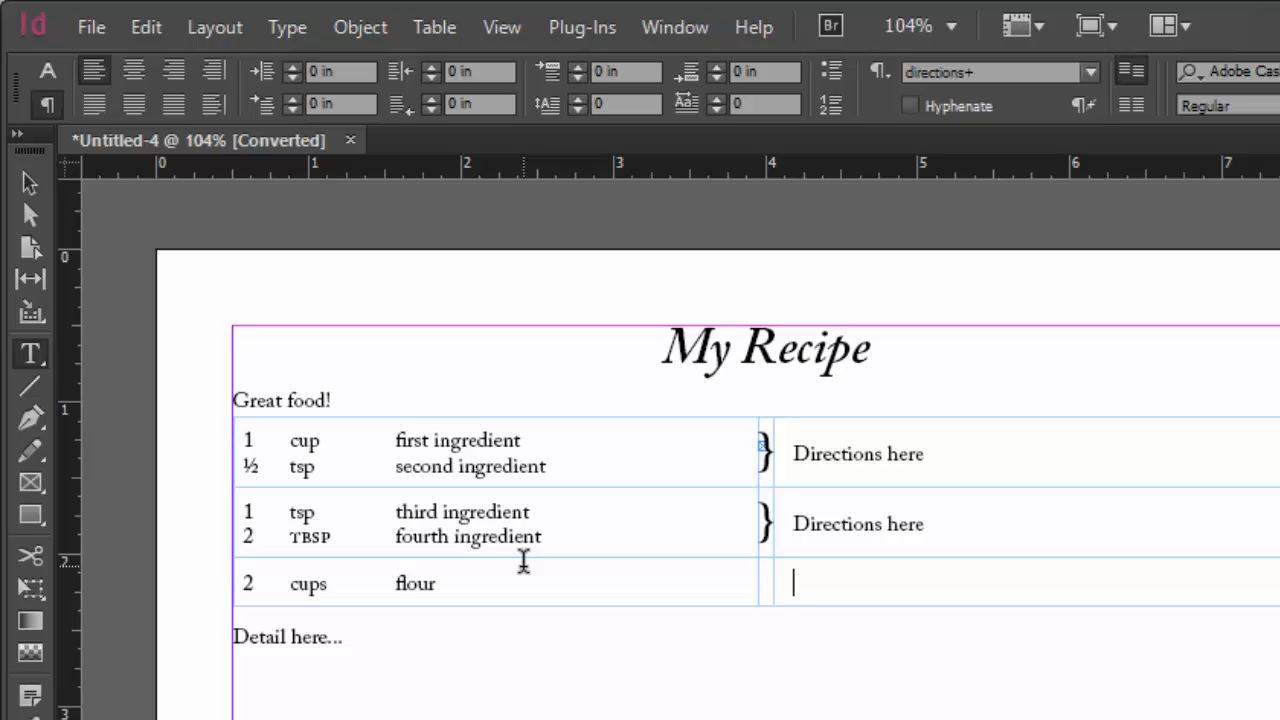
type("Direc")
type("tions")
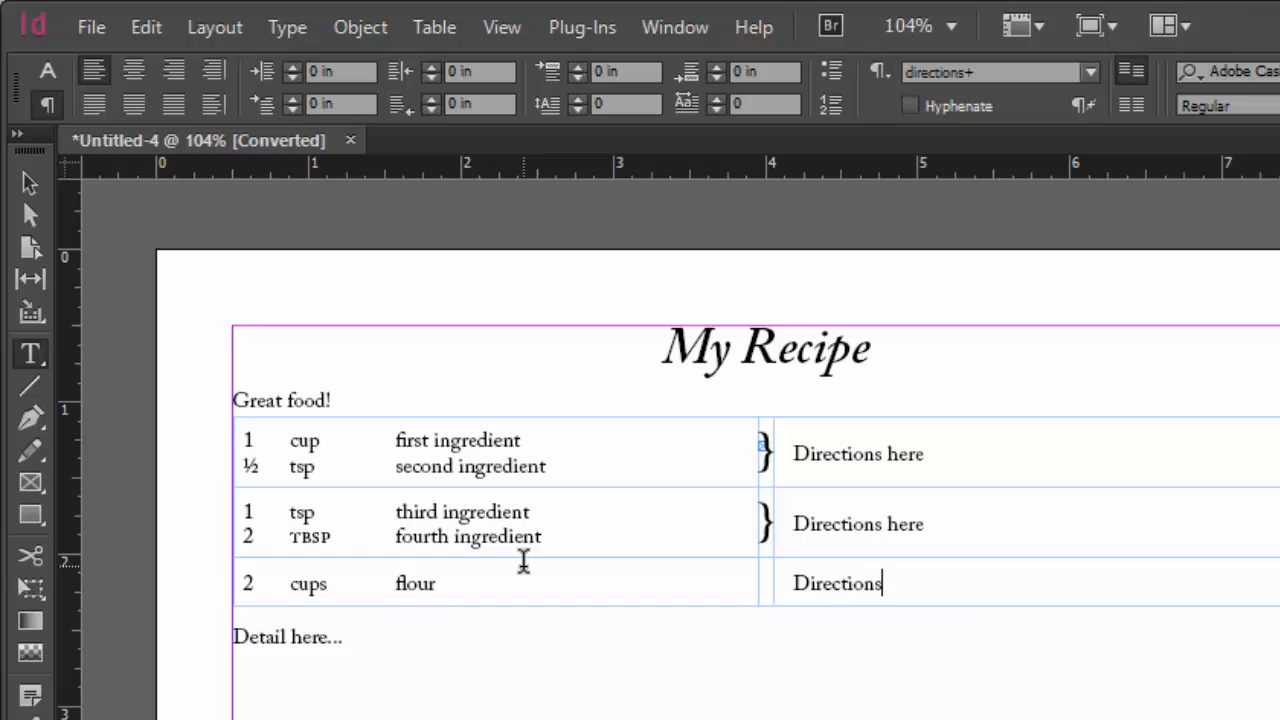
key("Return")
key("Return")
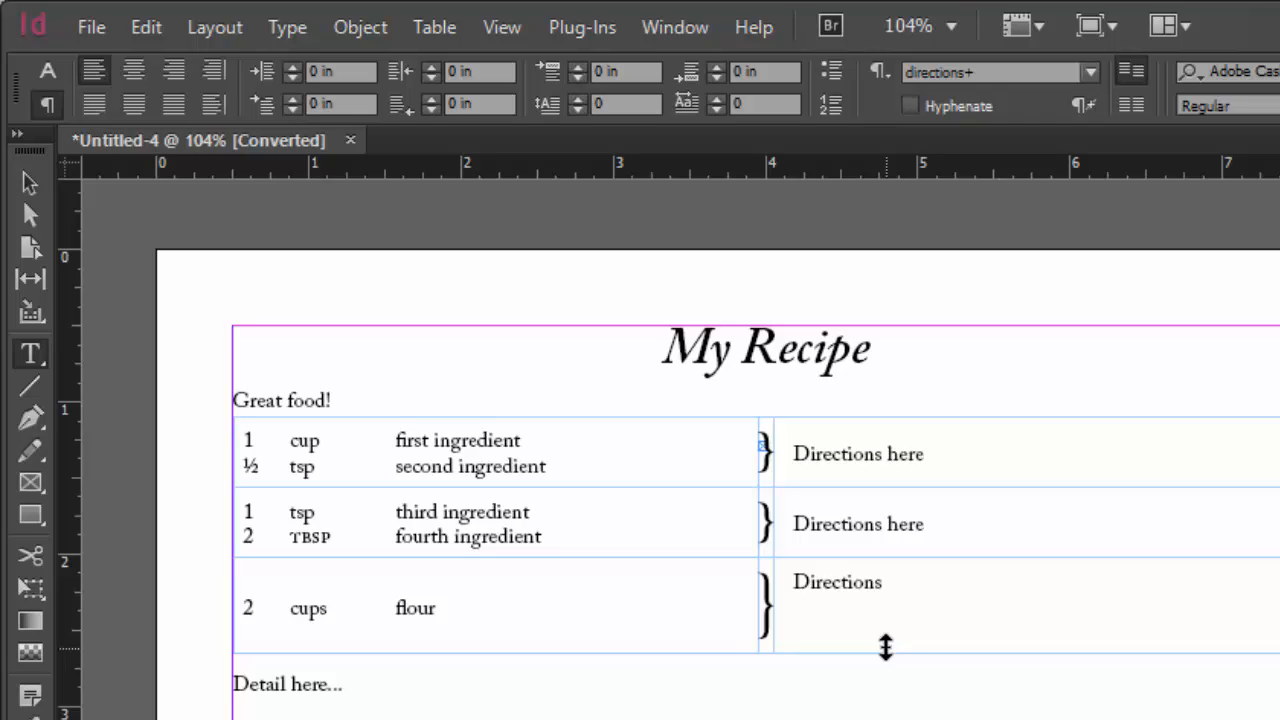
type("more")
key("Return")
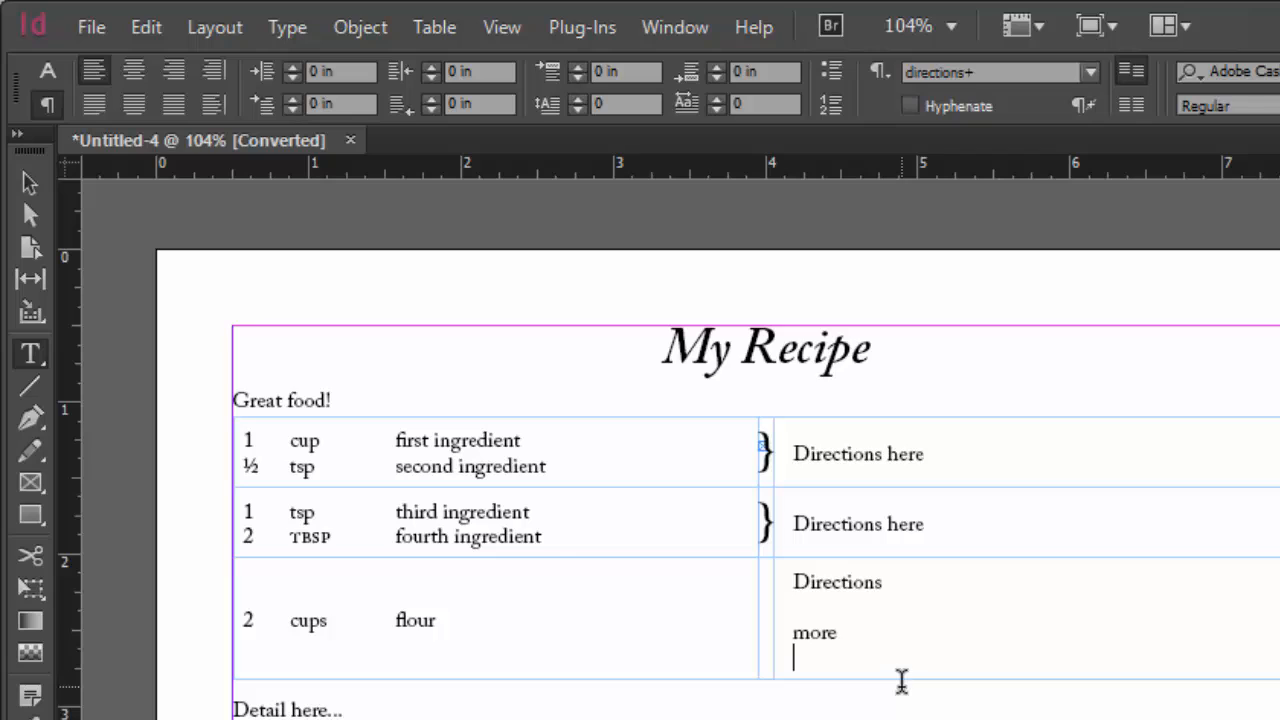
left_click_drag(903, 677, 902, 685)
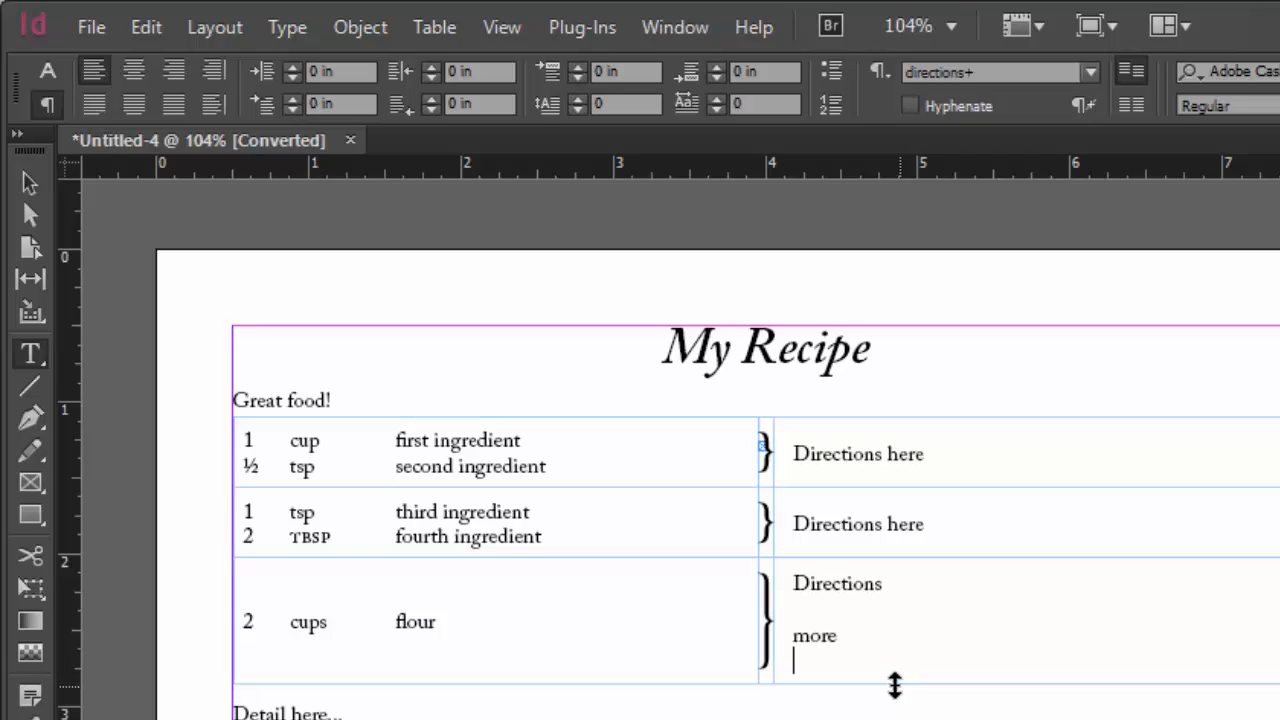